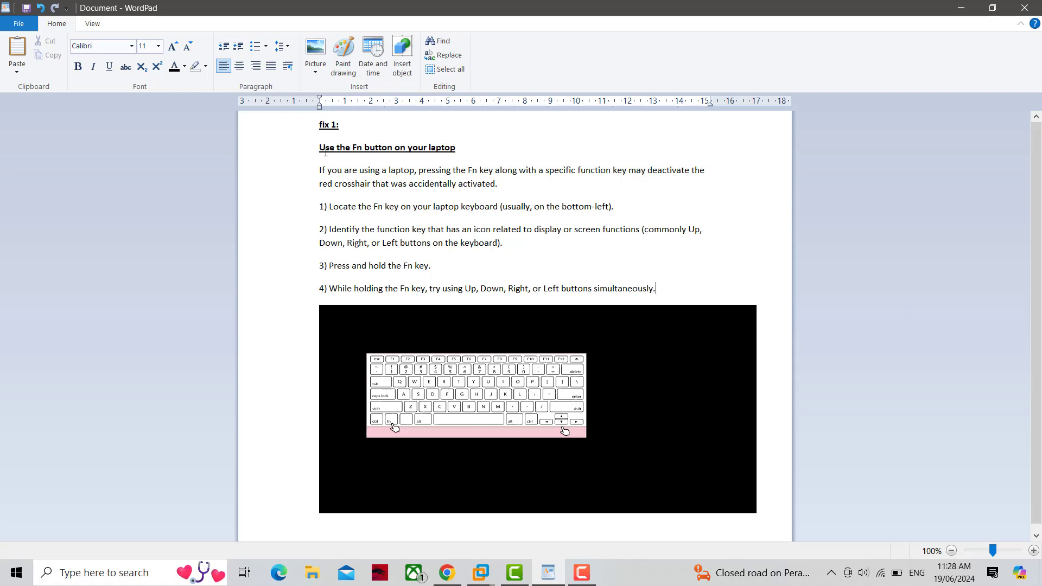
# Step: Highlight the Fn button heading and the keyboard picture in the WordPad notes
pyautogui.moveTo(320, 149); pyautogui.dragTo(446, 143)
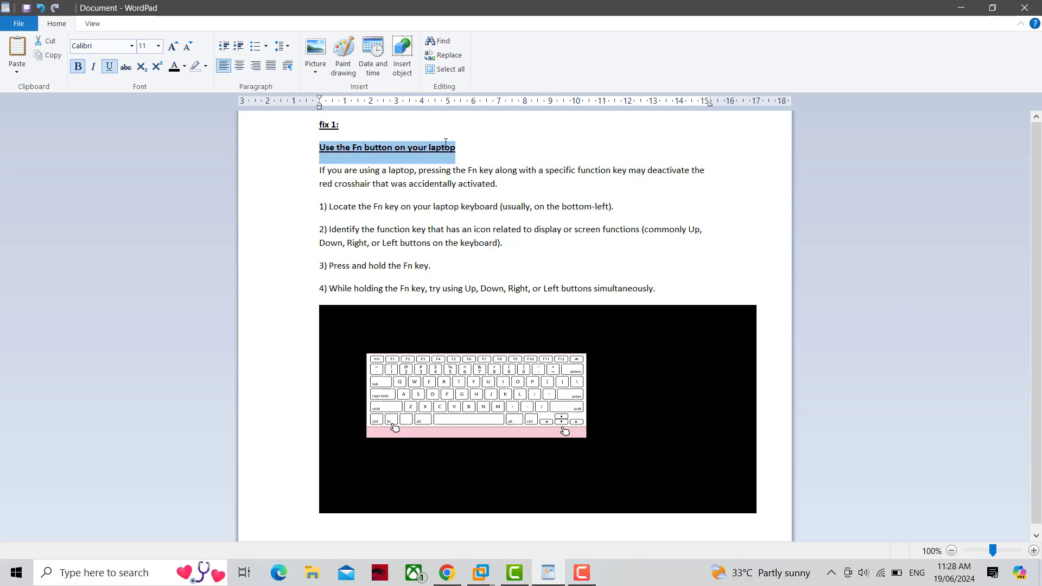
pyautogui.click(577, 141)
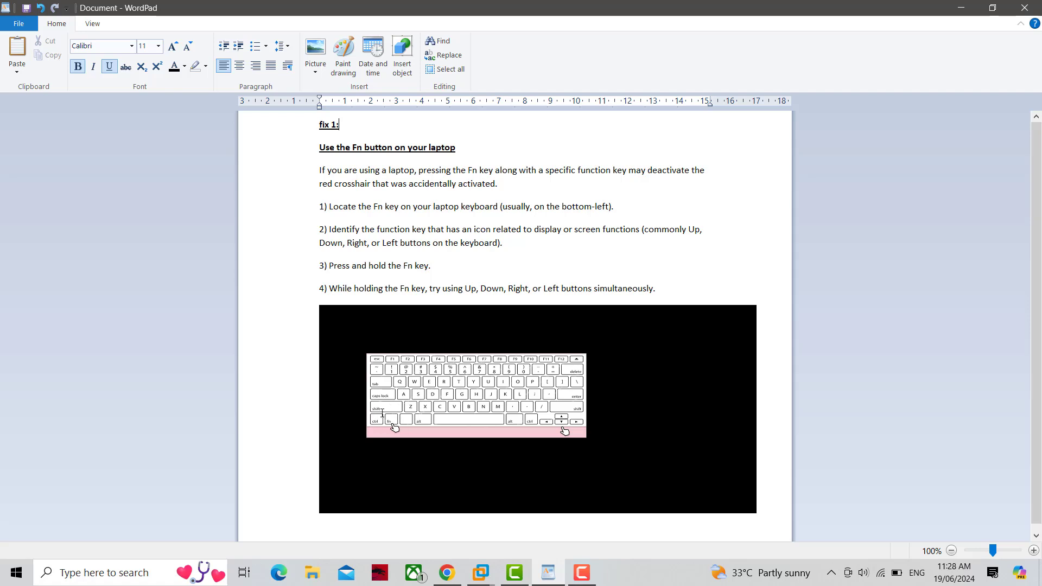
pyautogui.click(395, 418)
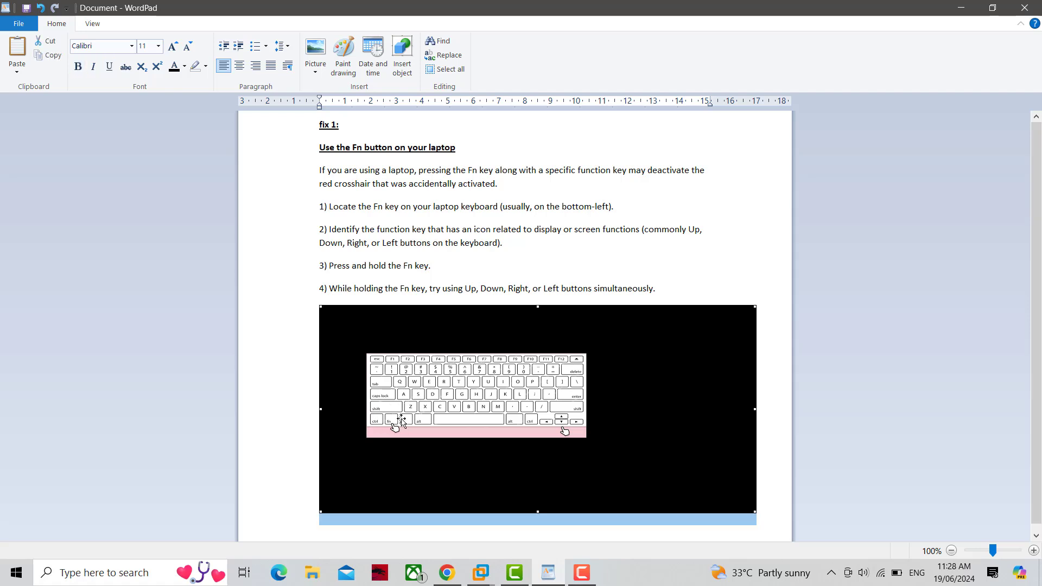
pyautogui.scroll(-1, 422, 431)
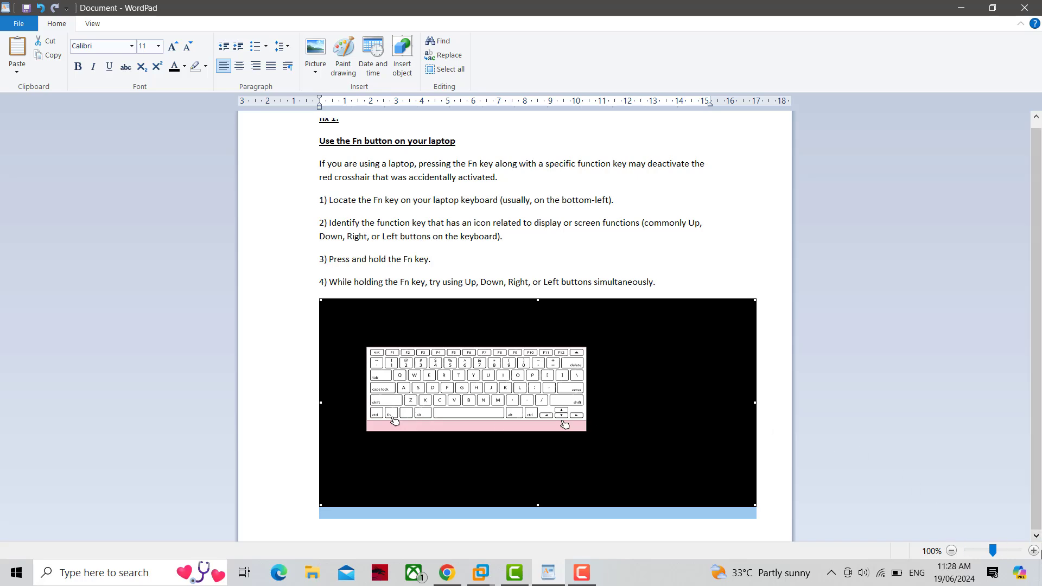
# Step: Zoom the notes to 120% and select the text of step 4
pyautogui.click(1034, 551)
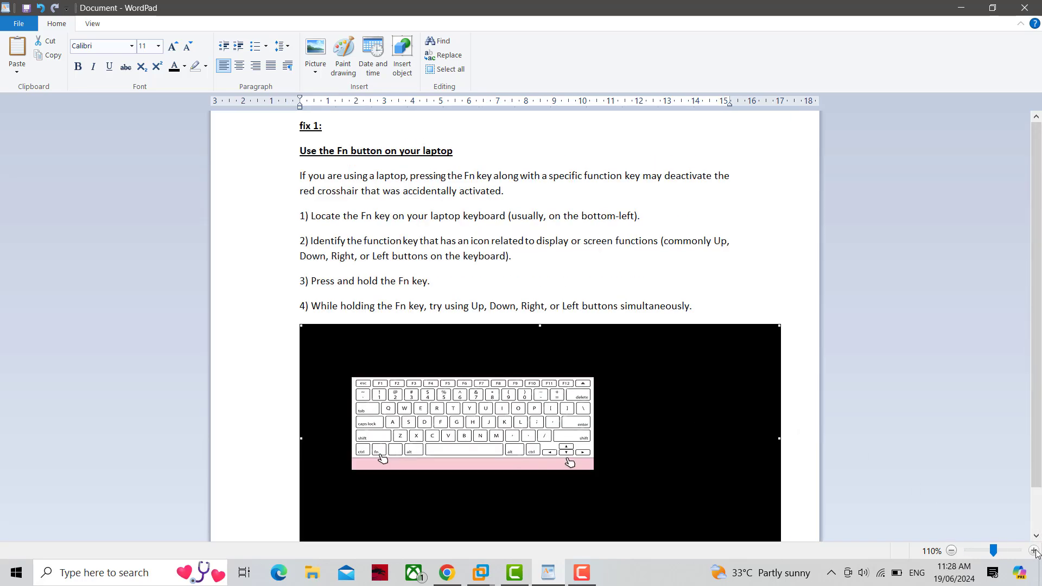
pyautogui.click(1034, 551)
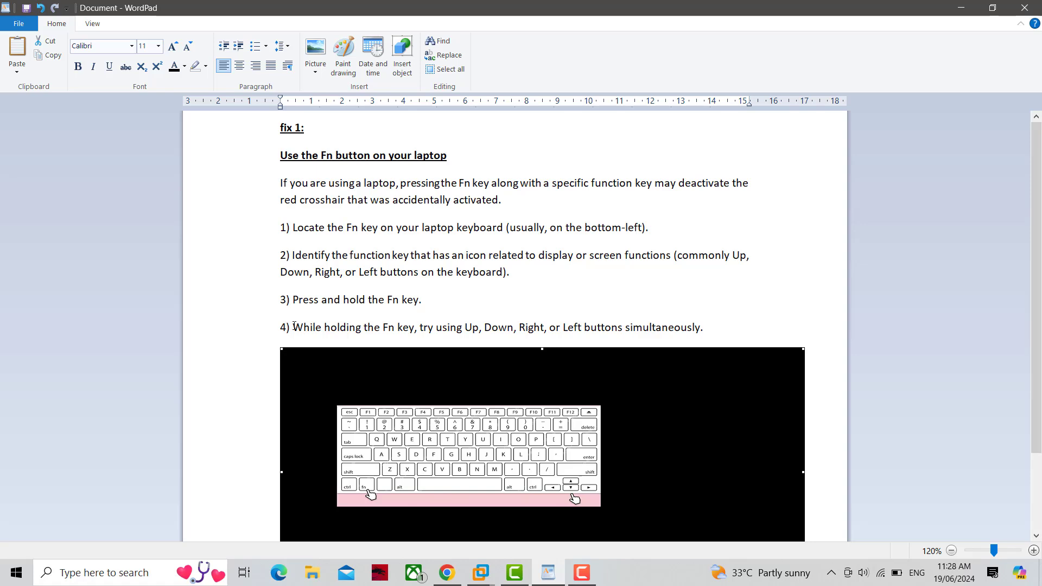
pyautogui.moveTo(292, 328); pyautogui.dragTo(713, 334)
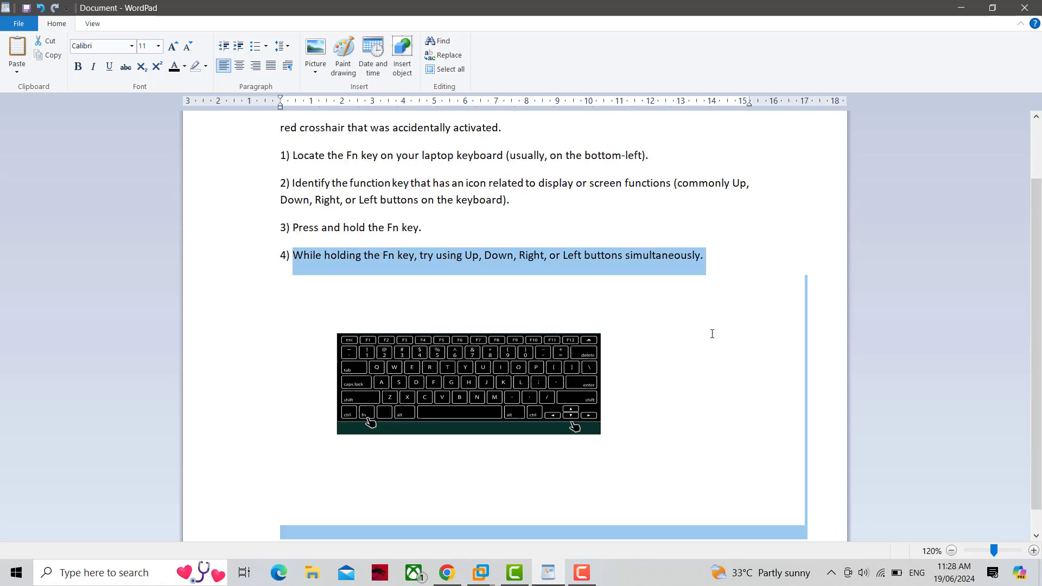
pyautogui.click(884, 371)
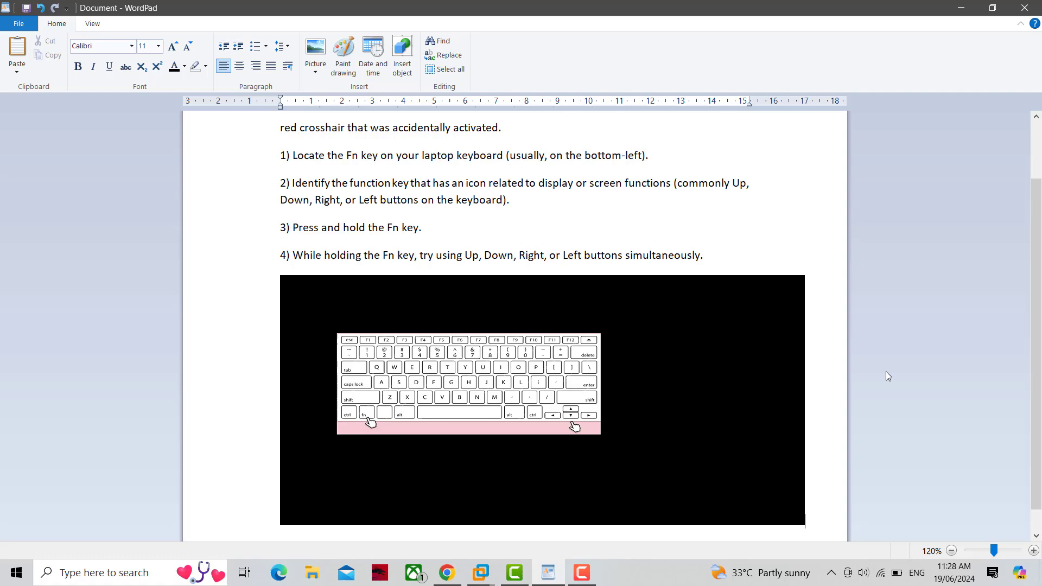
pyautogui.moveTo(291, 259); pyautogui.dragTo(686, 274)
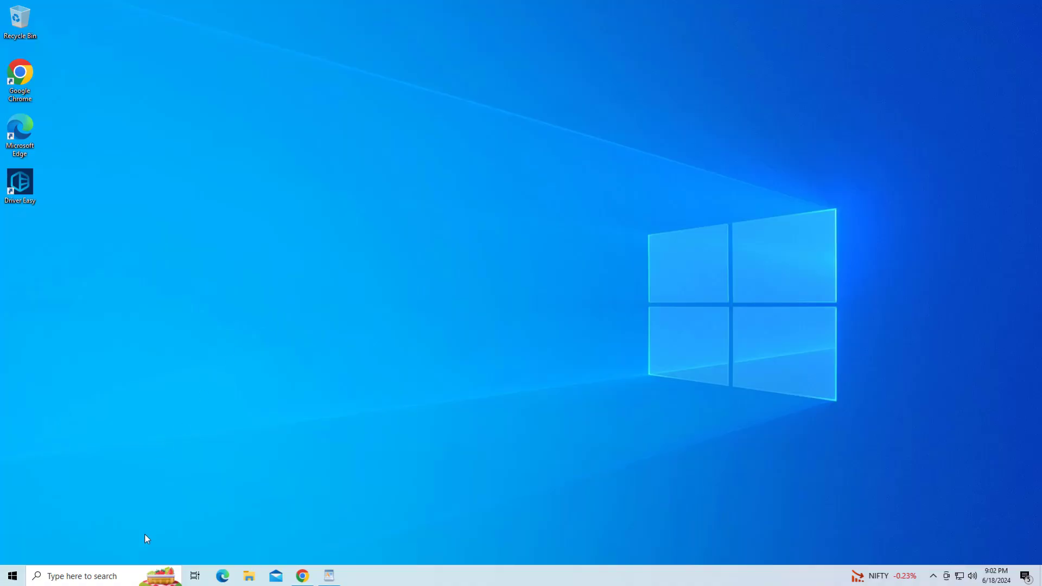
# Step: Search Windows for 'msconfig' and open System Configuration from the results
pyautogui.click(82, 574)
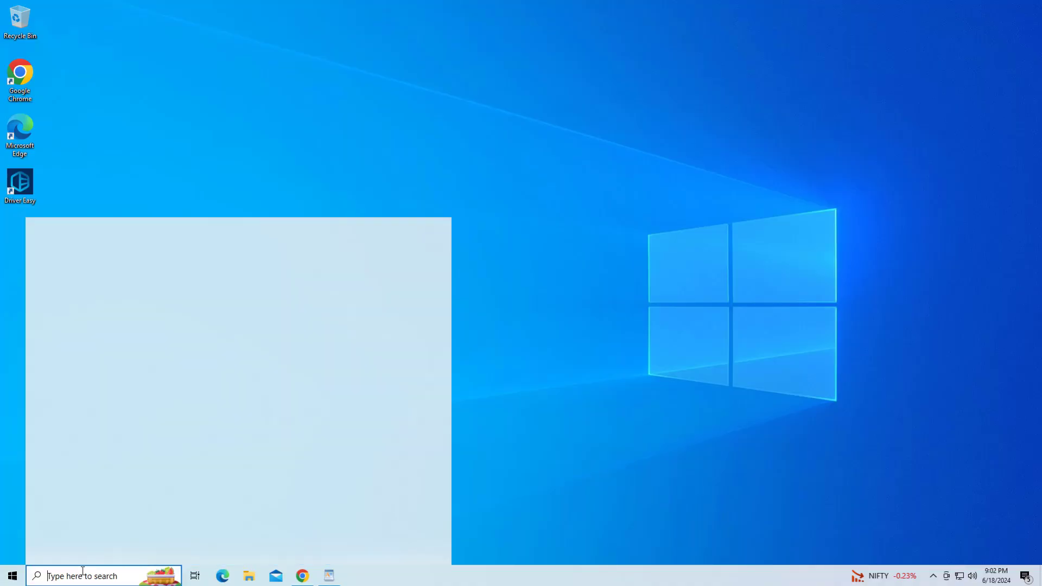
pyautogui.write('msconf')
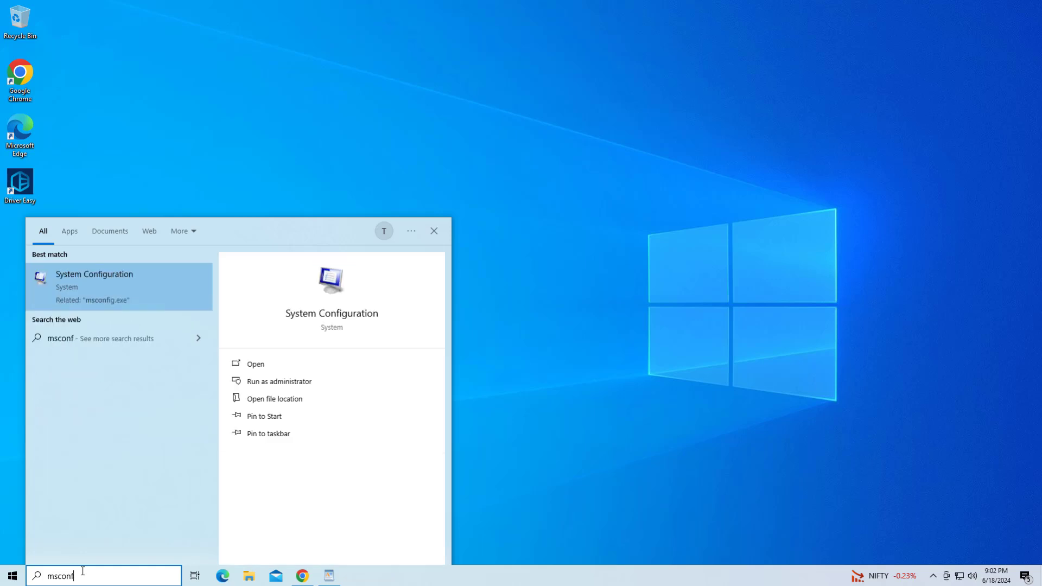
pyautogui.write('ig')
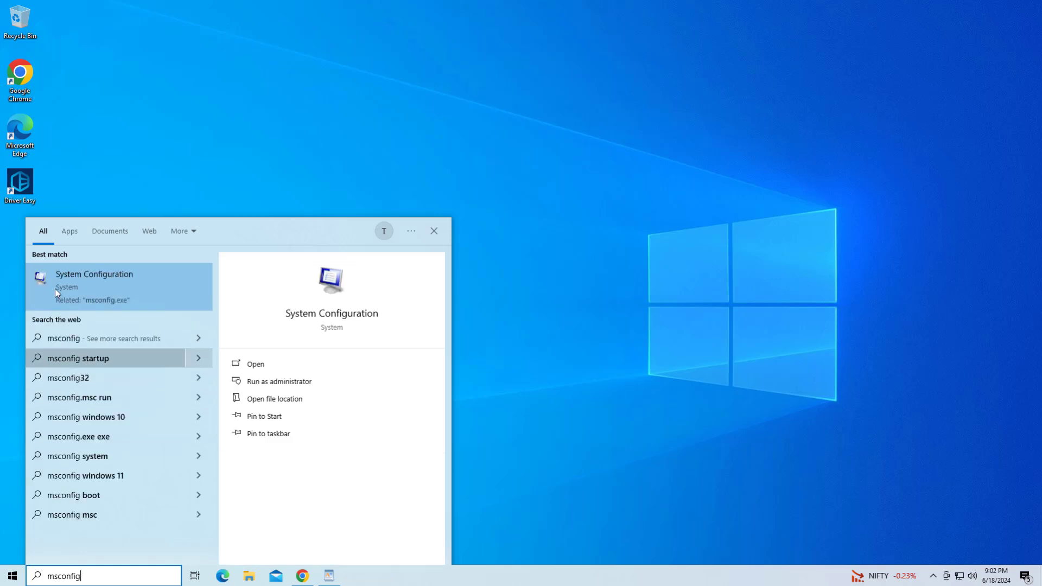
pyautogui.click(79, 275)
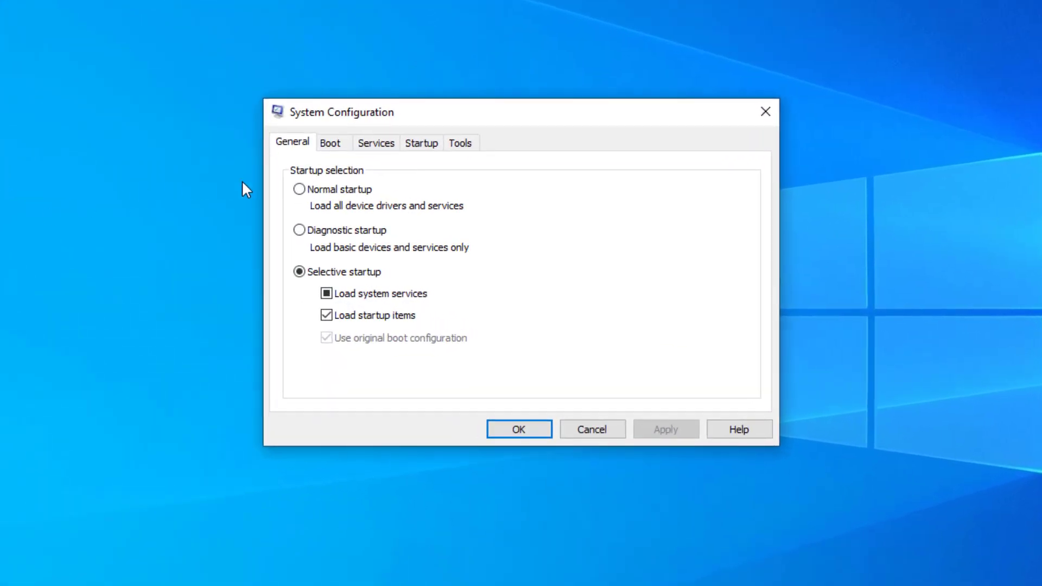
# Step: On the Services tab, hide Microsoft services, disable all six third-party services, and apply
pyautogui.click(376, 144)
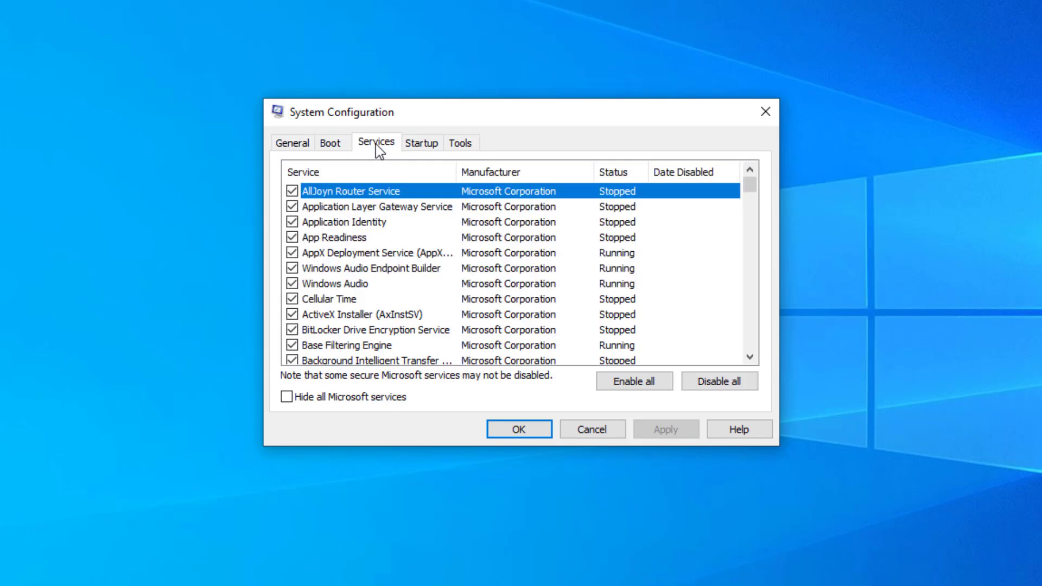
pyautogui.click(288, 397)
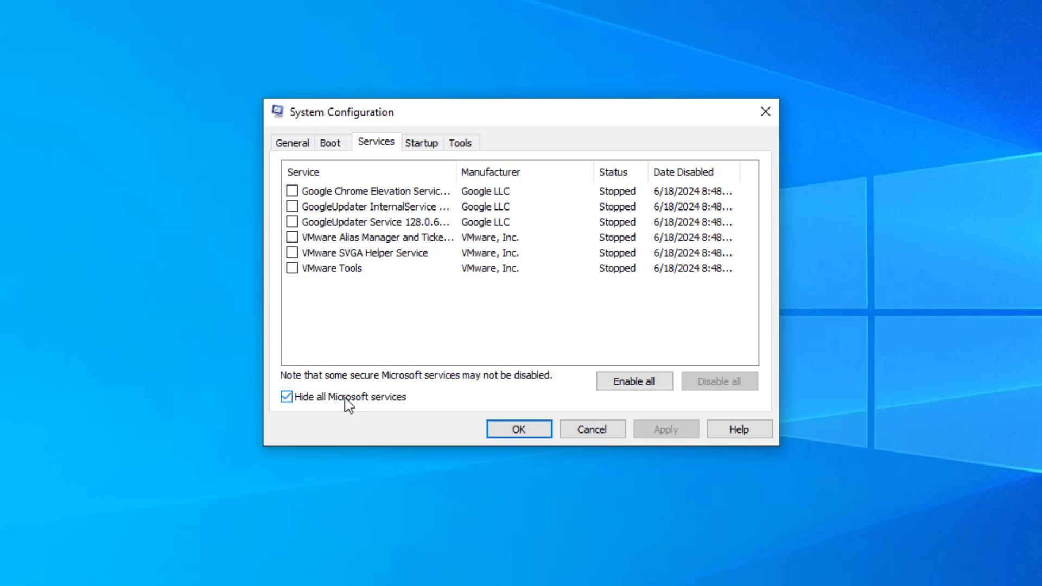
pyautogui.click(630, 385)
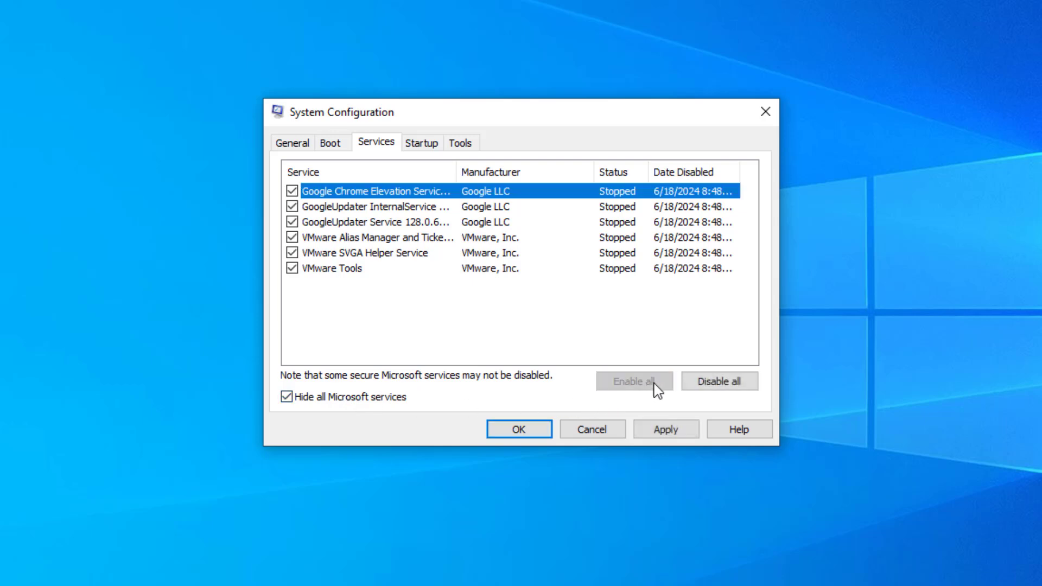
pyautogui.click(722, 385)
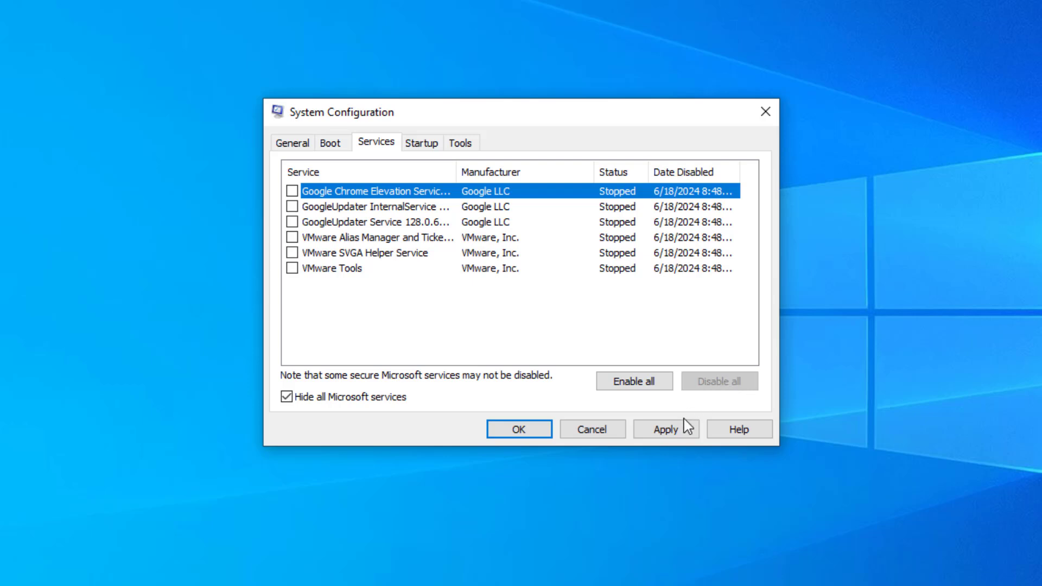
pyautogui.click(676, 434)
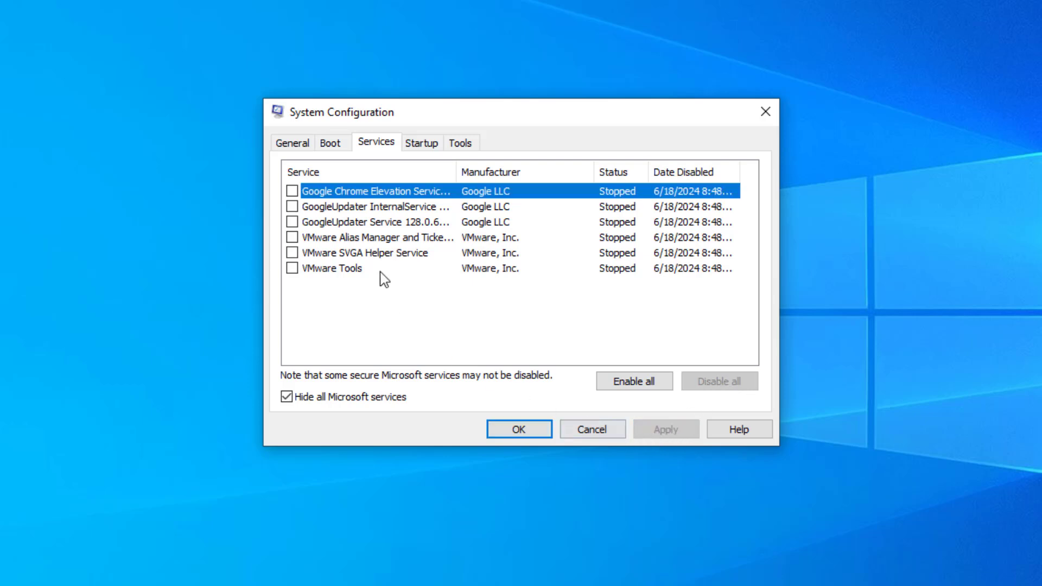
pyautogui.click(413, 145)
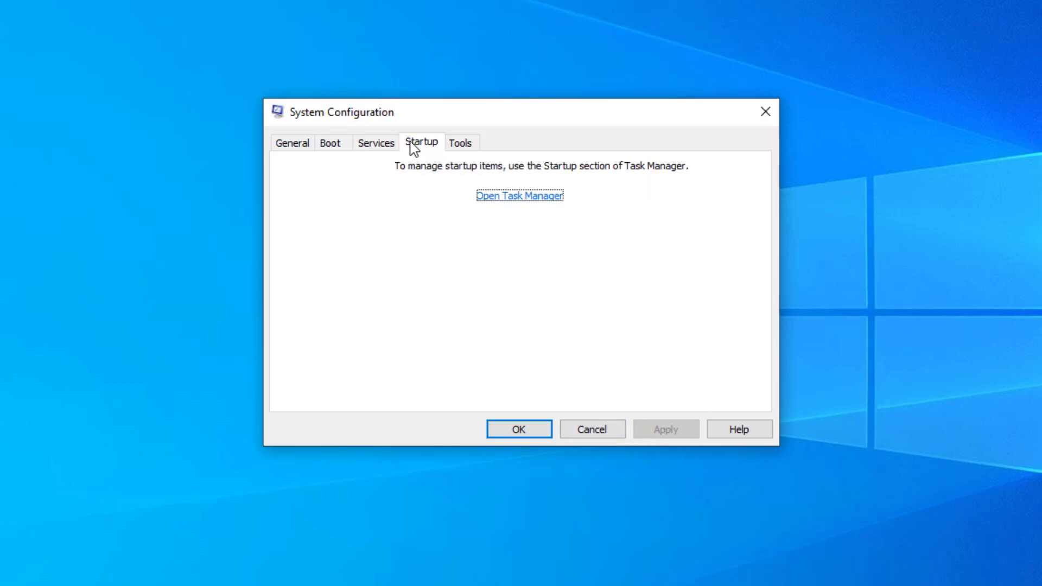
pyautogui.click(526, 205)
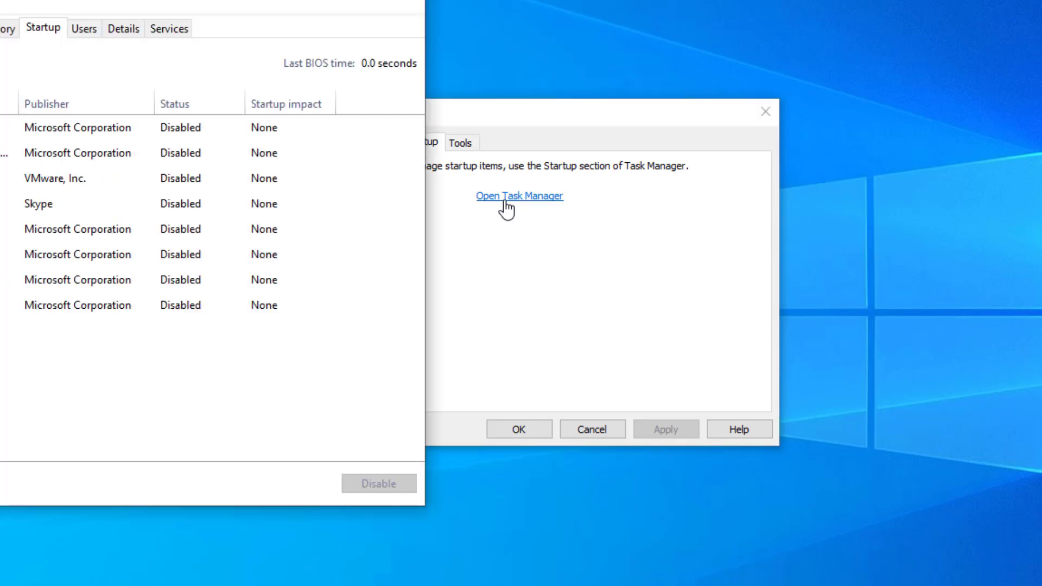
pyautogui.click(54, 229)
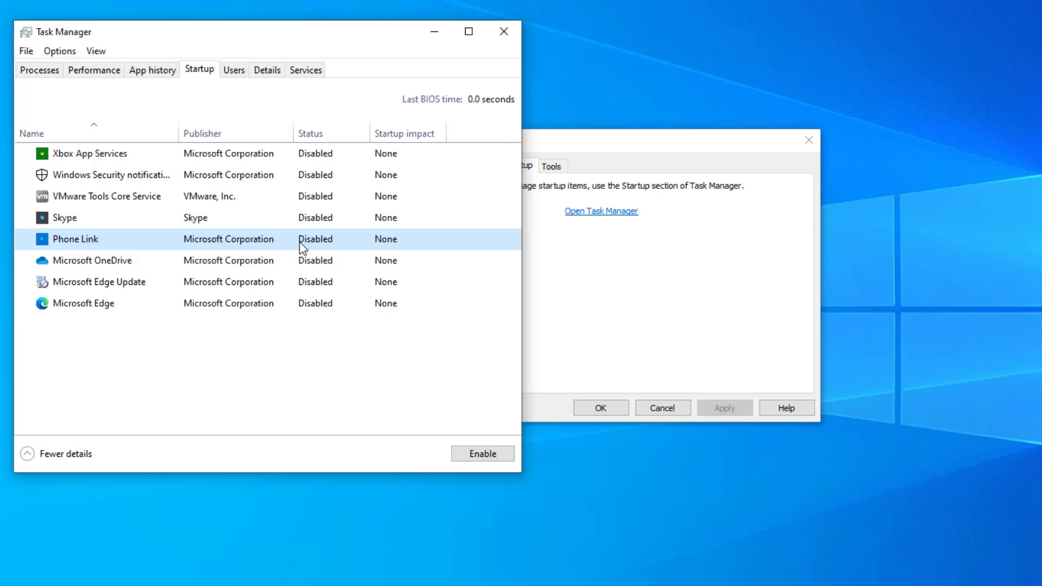
pyautogui.rightClick(301, 247)
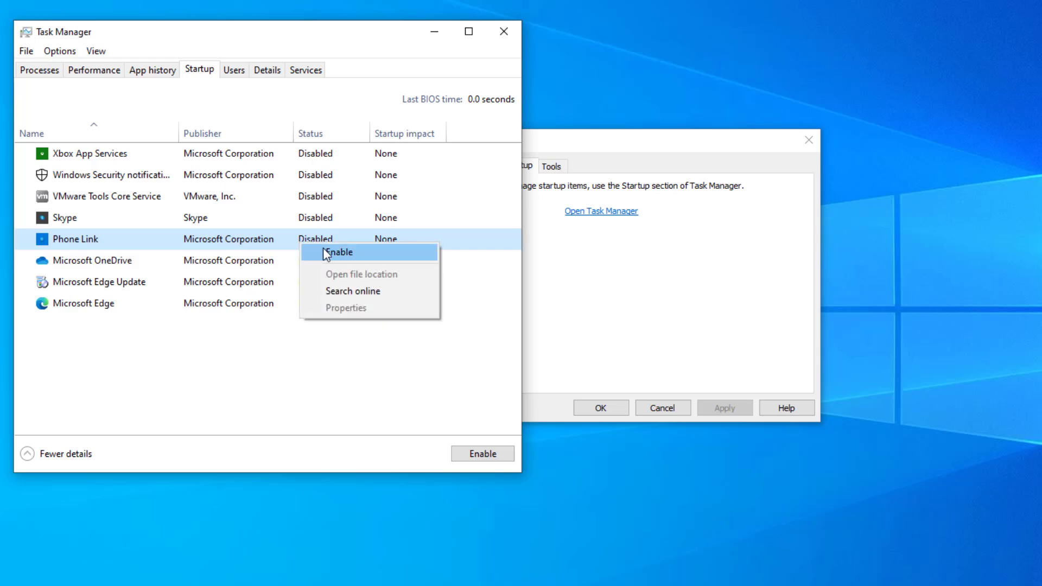
pyautogui.click(326, 253)
pyautogui.rightClick(320, 240)
pyautogui.click(339, 250)
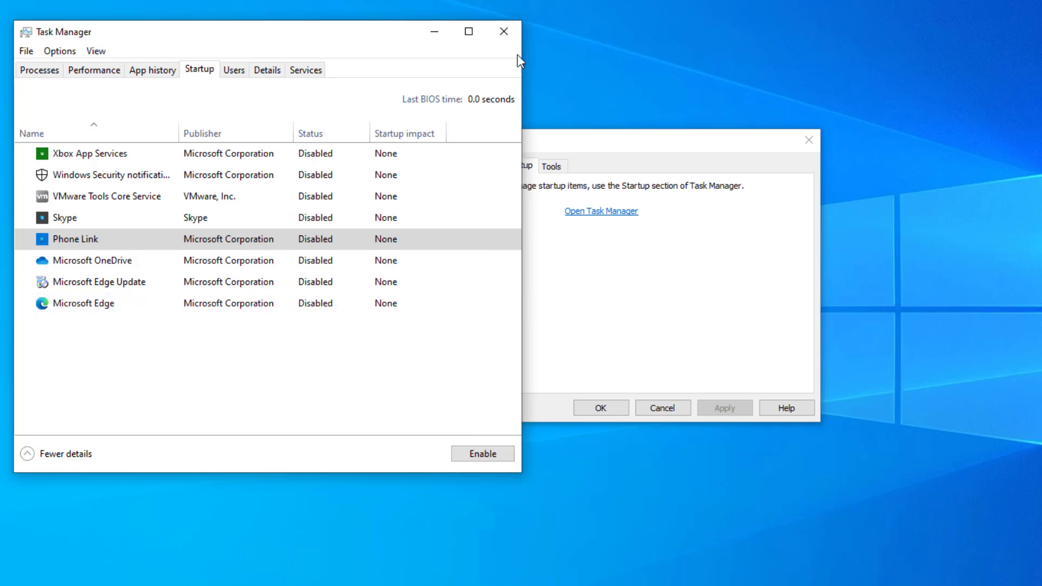
pyautogui.click(504, 37)
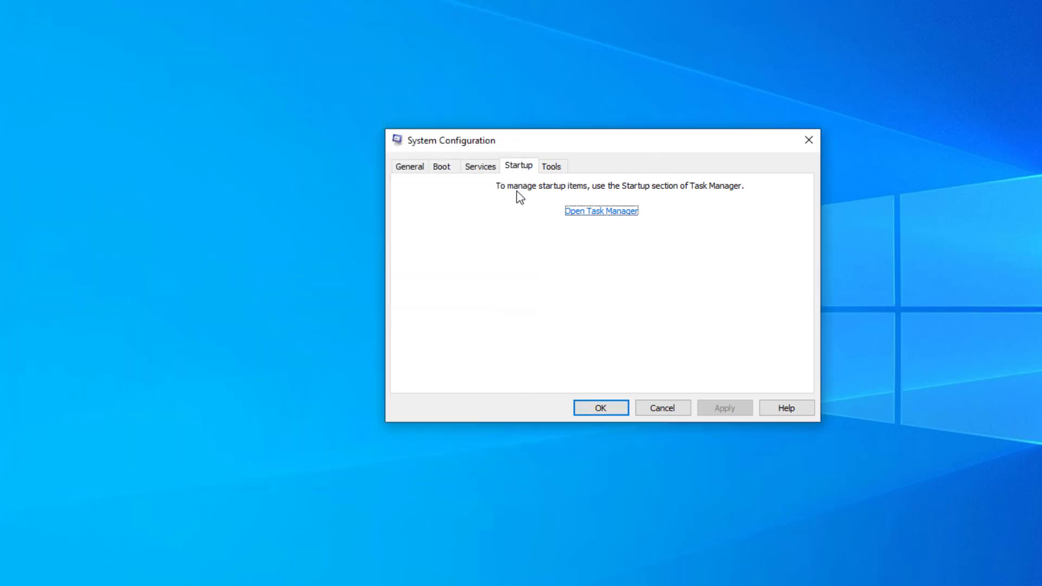
# Step: Enable Minimal safe boot on the Boot tab, apply it, and restart the computer
pyautogui.click(444, 168)
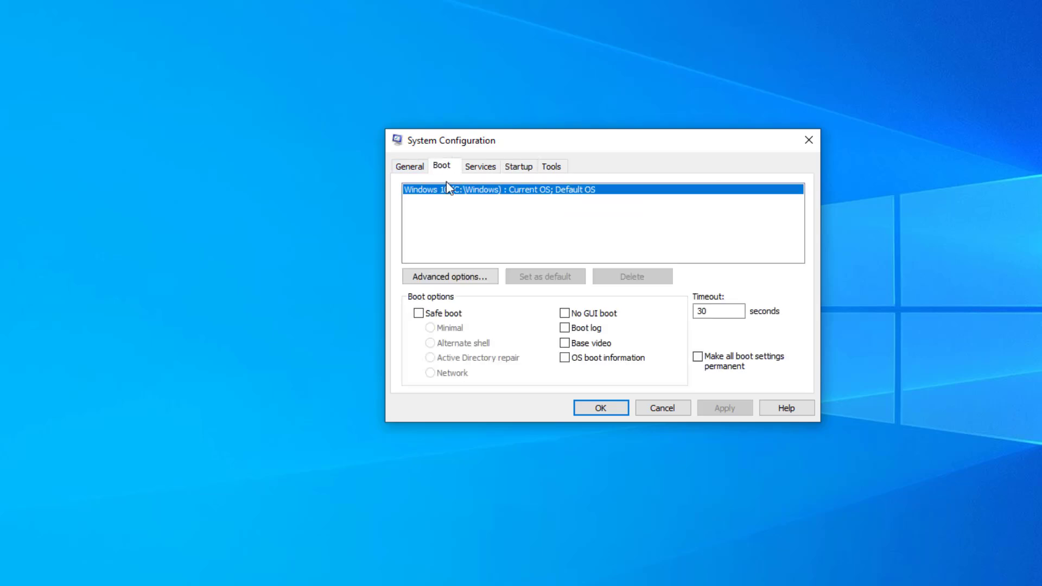
pyautogui.click(420, 313)
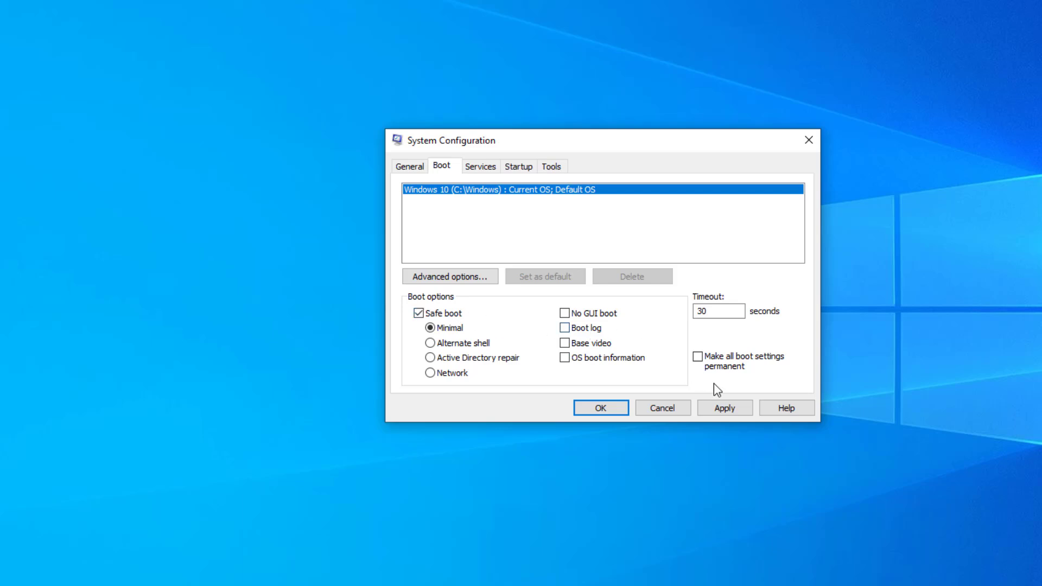
pyautogui.click(738, 407)
pyautogui.click(614, 412)
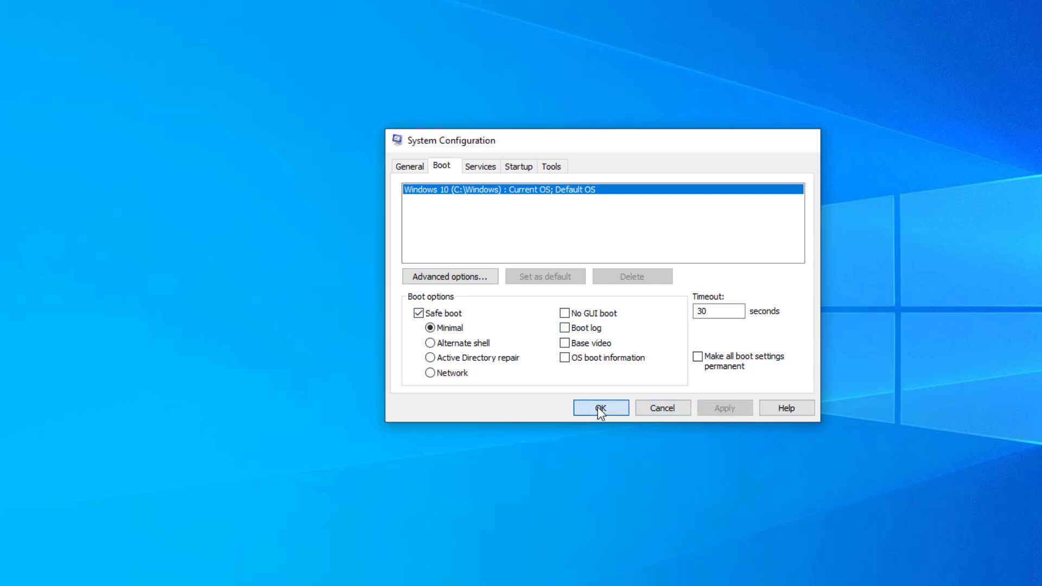
pyautogui.click(565, 314)
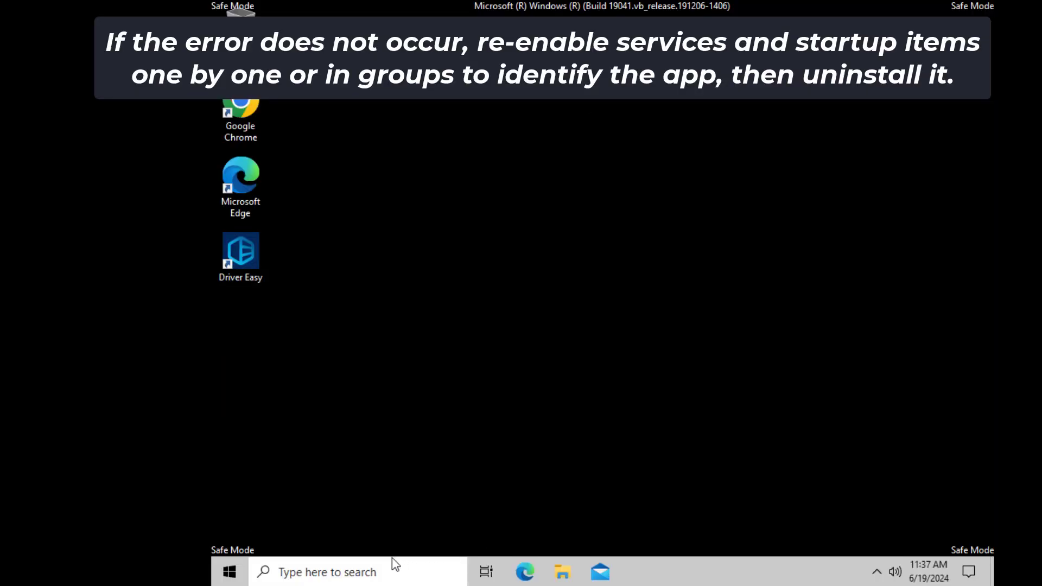
# Step: Reopen System Configuration by searching Windows for 'MSCON'
pyautogui.click(397, 574)
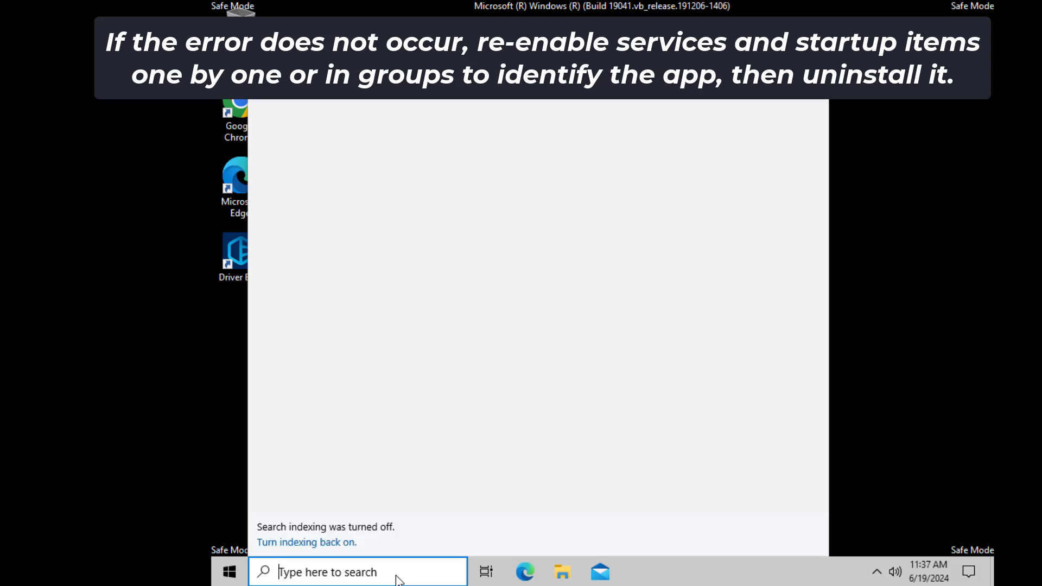
pyautogui.write('MSCON')
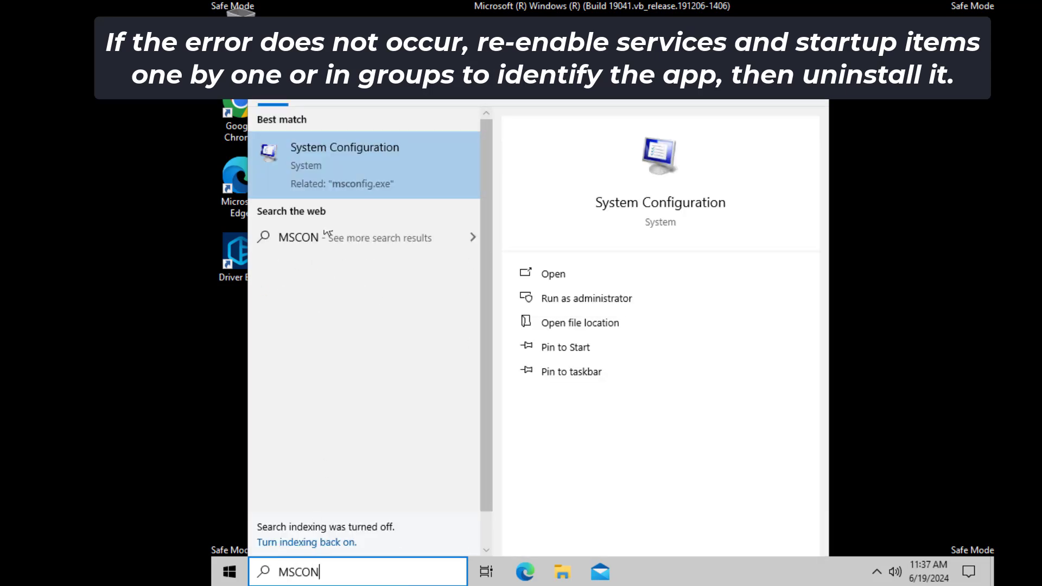
pyautogui.click(342, 147)
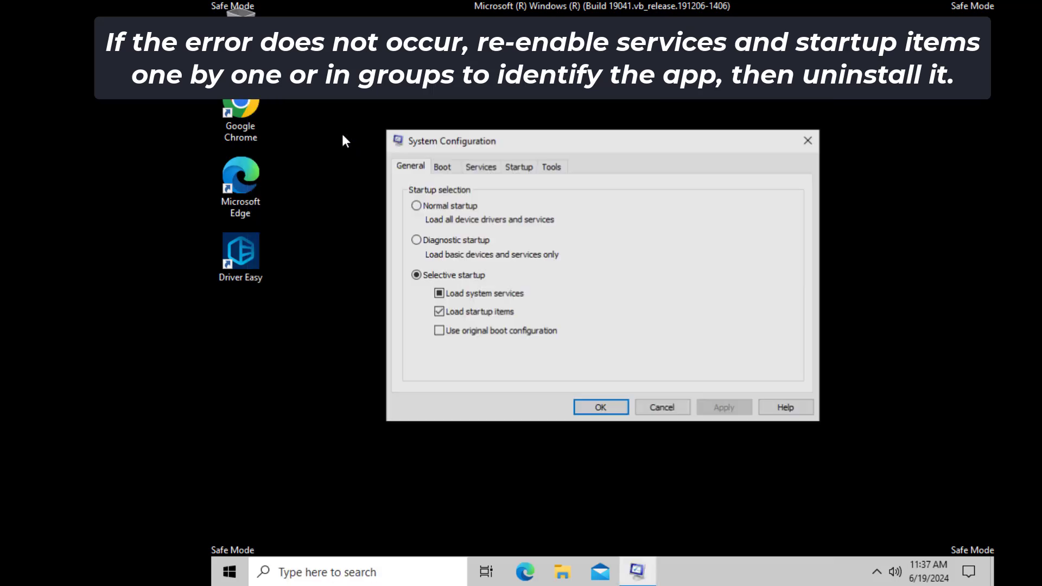
# Step: Hide Microsoft services on the Services tab and select the Google Chrome Elevation Service entry
pyautogui.click(481, 167)
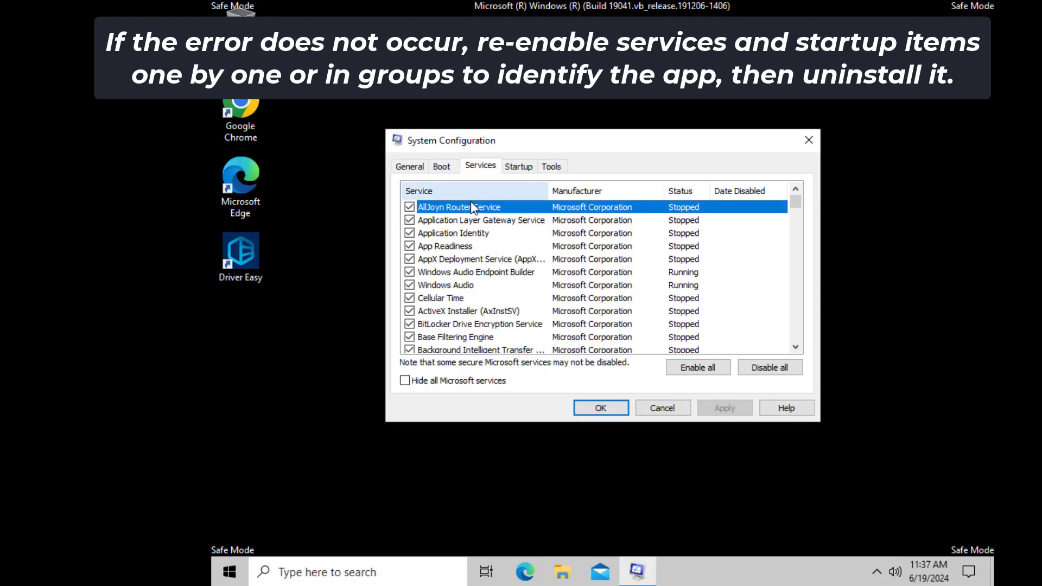
pyautogui.click(409, 382)
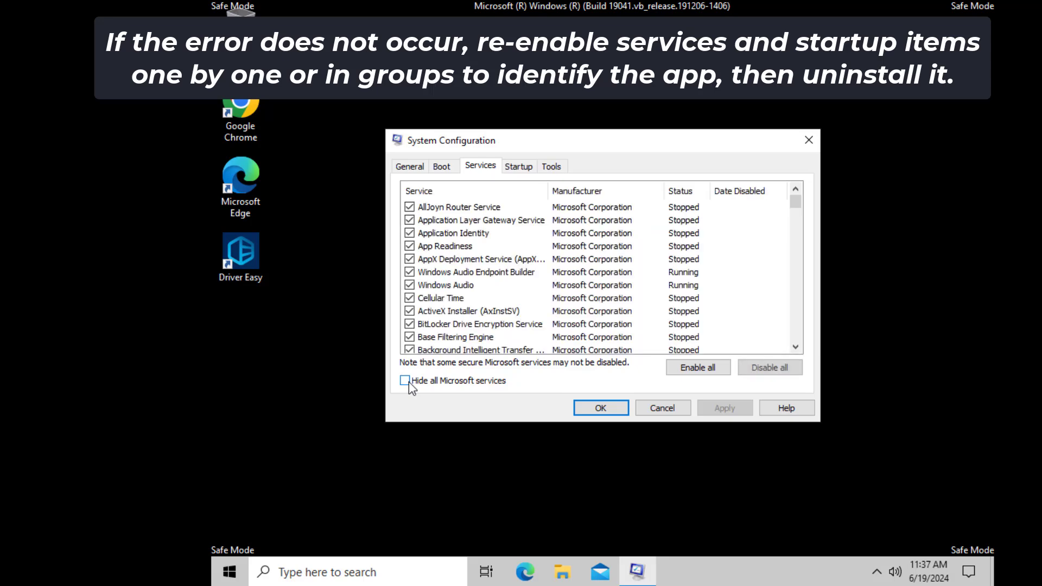
pyautogui.click(408, 382)
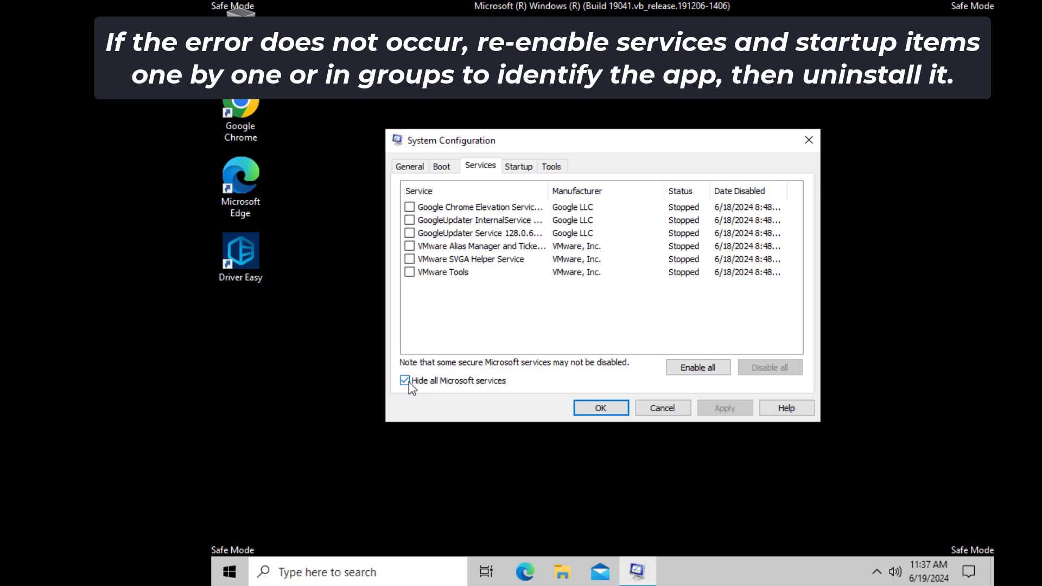
pyautogui.click(483, 208)
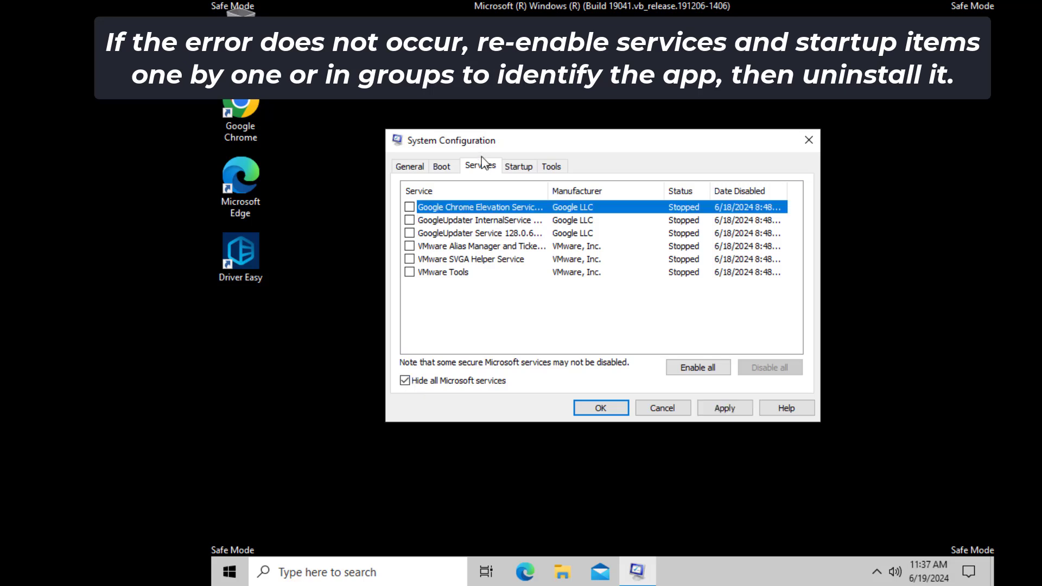
# Step: Enable the Windows Security startup item in Task Manager, close it, and return to General
pyautogui.click(508, 164)
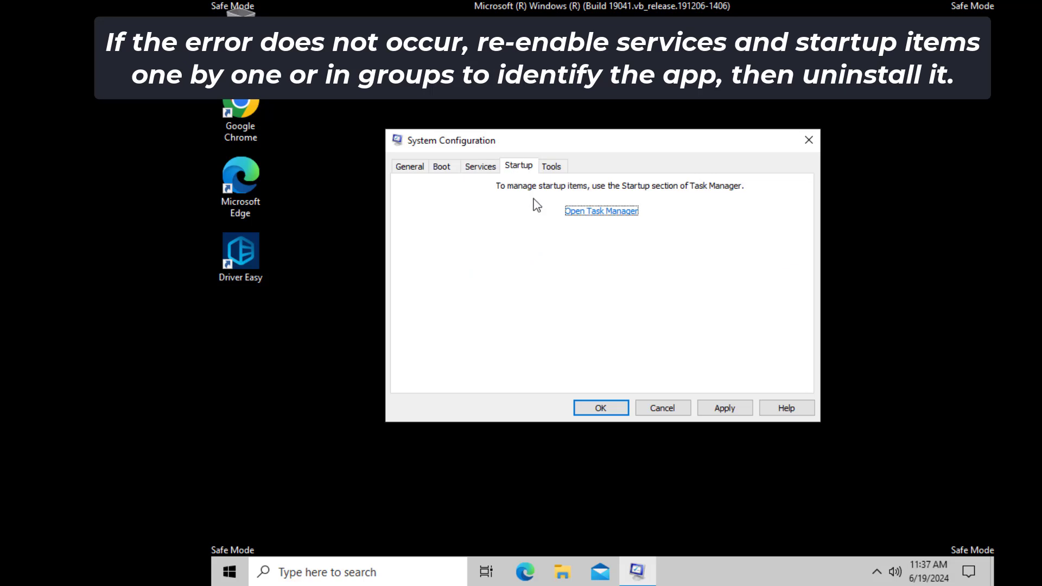
pyautogui.click(577, 213)
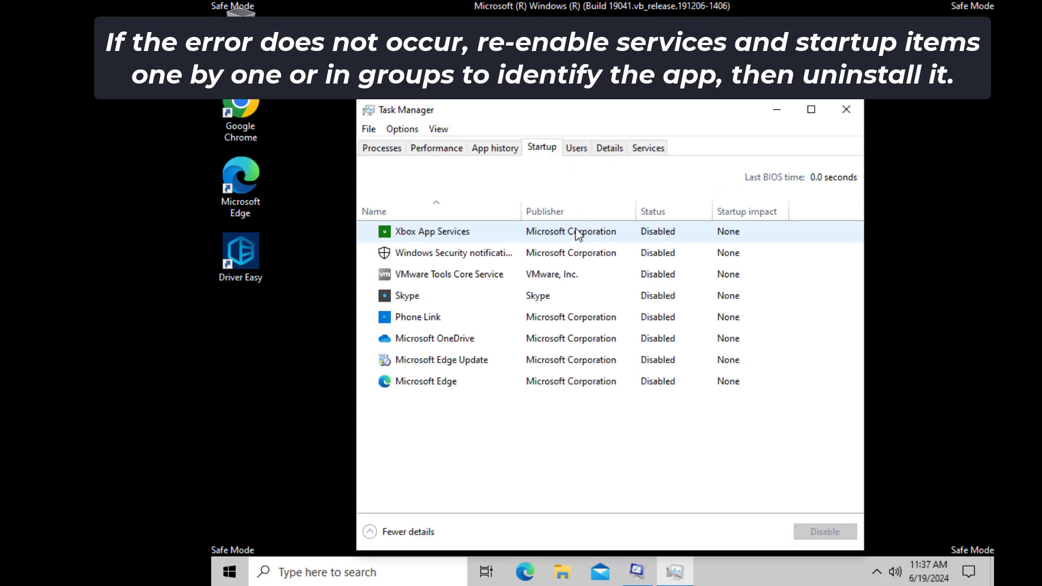
pyautogui.click(591, 256)
pyautogui.rightClick(589, 261)
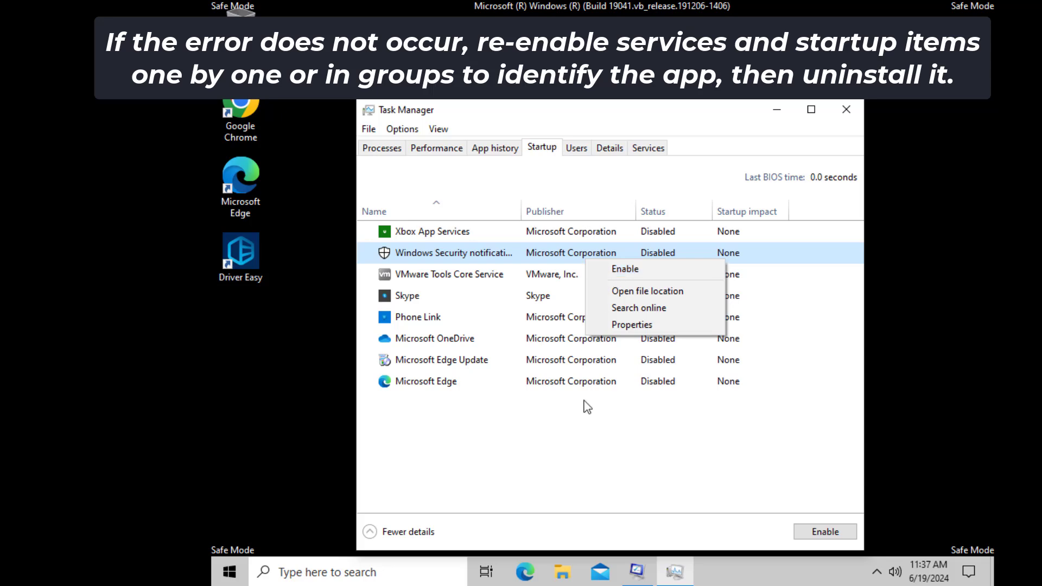
pyautogui.click(614, 271)
pyautogui.click(842, 110)
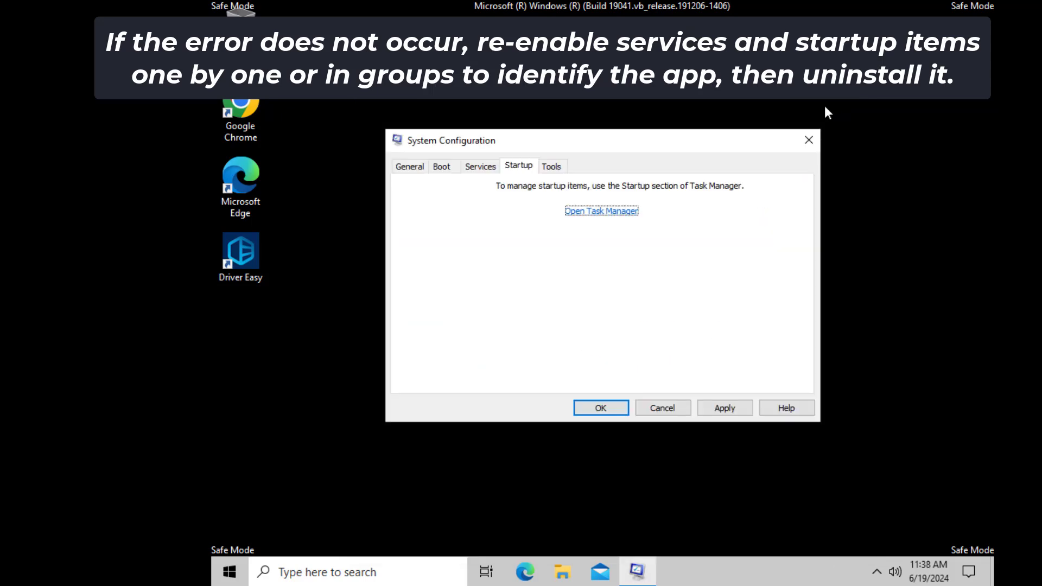
pyautogui.click(402, 169)
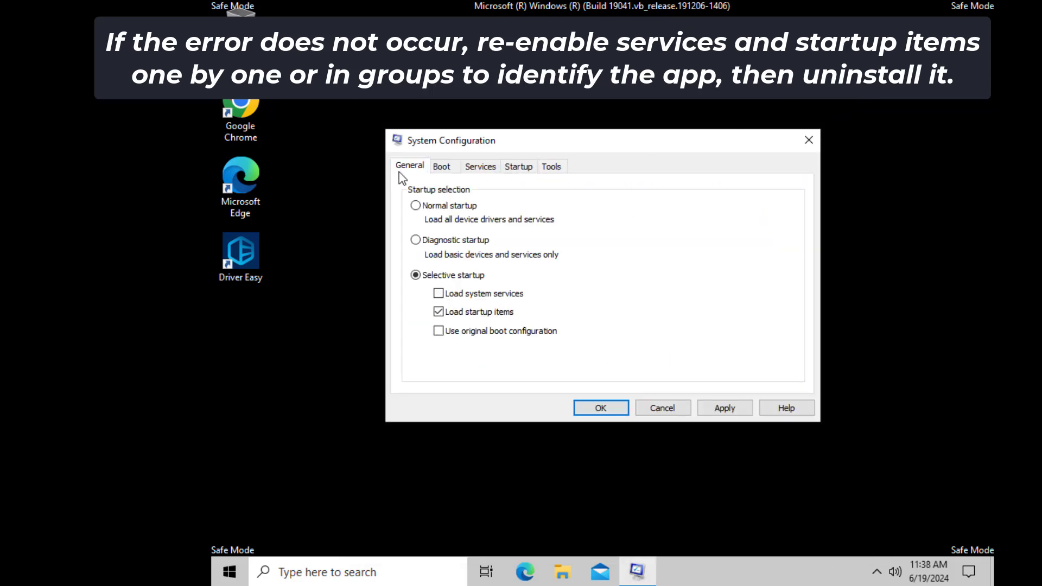
# Step: Select Normal startup on the General tab and apply it
pyautogui.click(415, 206)
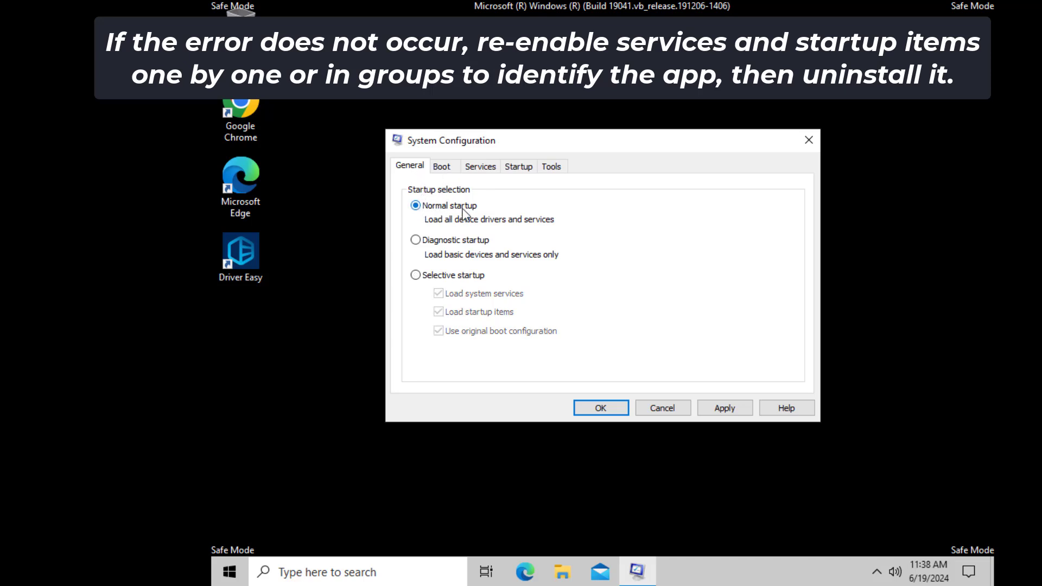
pyautogui.click(725, 409)
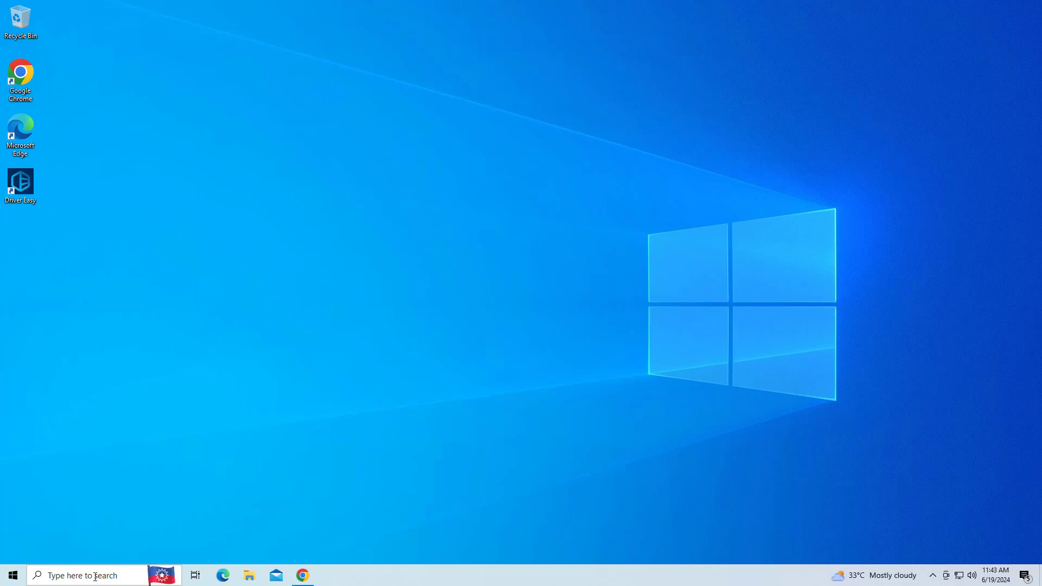
# Step: Search Windows for 'device' and open Device Manager from the results
pyautogui.click(95, 576)
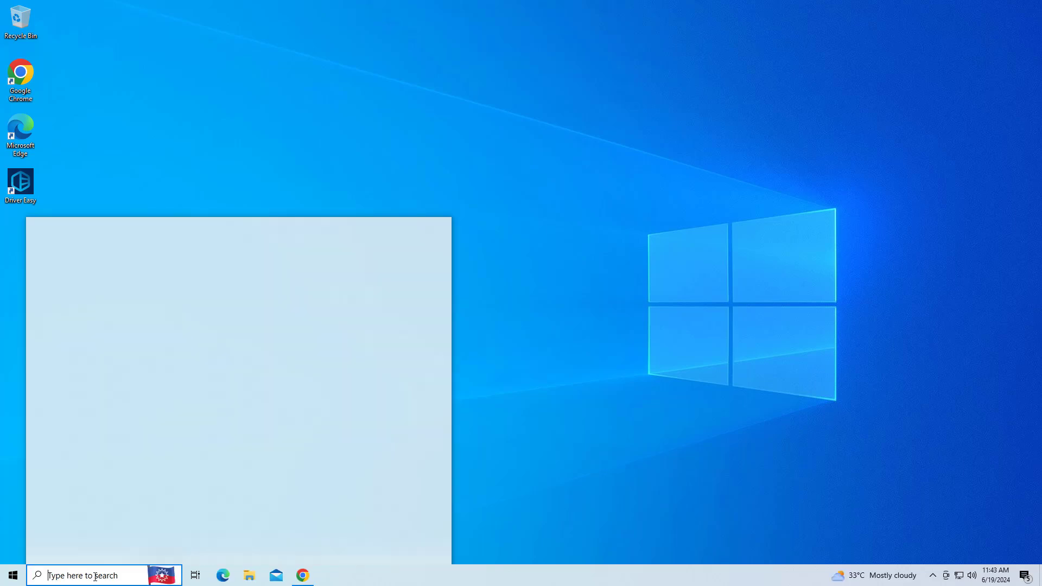
pyautogui.write('device')
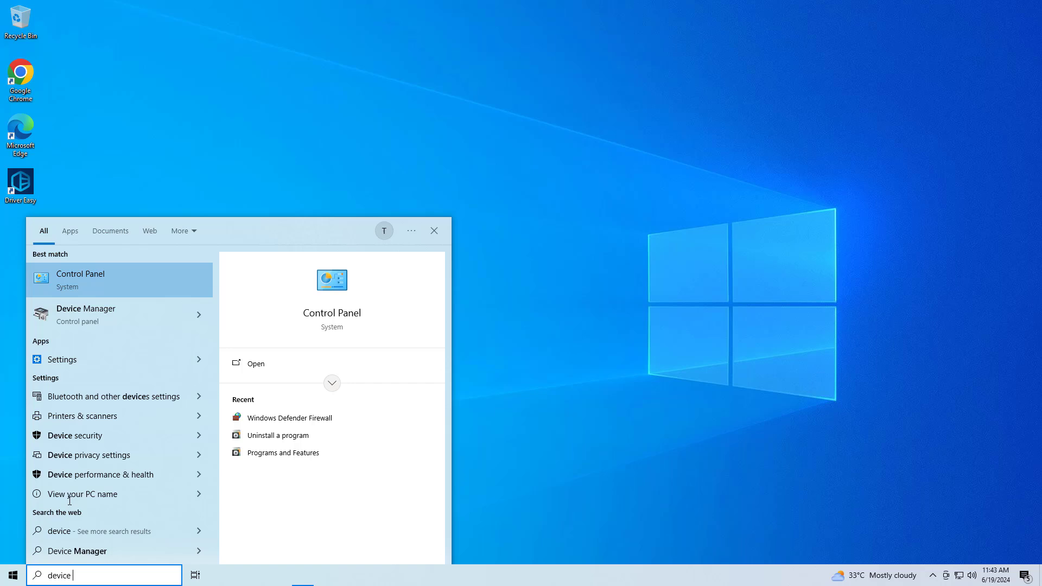
pyautogui.click(98, 310)
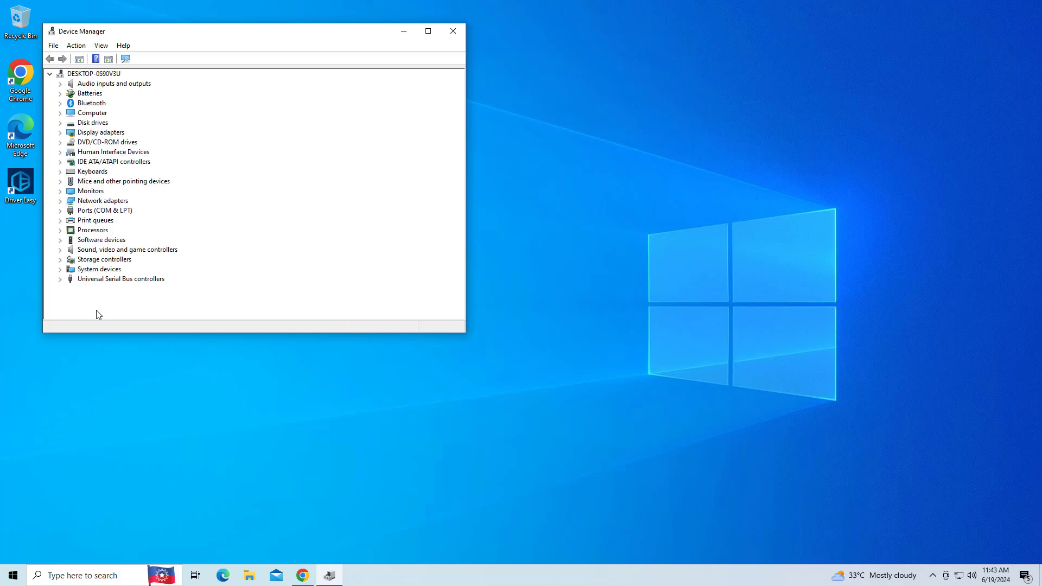
# Step: Expand Display adapters and bring up the context menu for the VMware SVGA 3D adapter
pyautogui.click(61, 133)
pyautogui.click(110, 143)
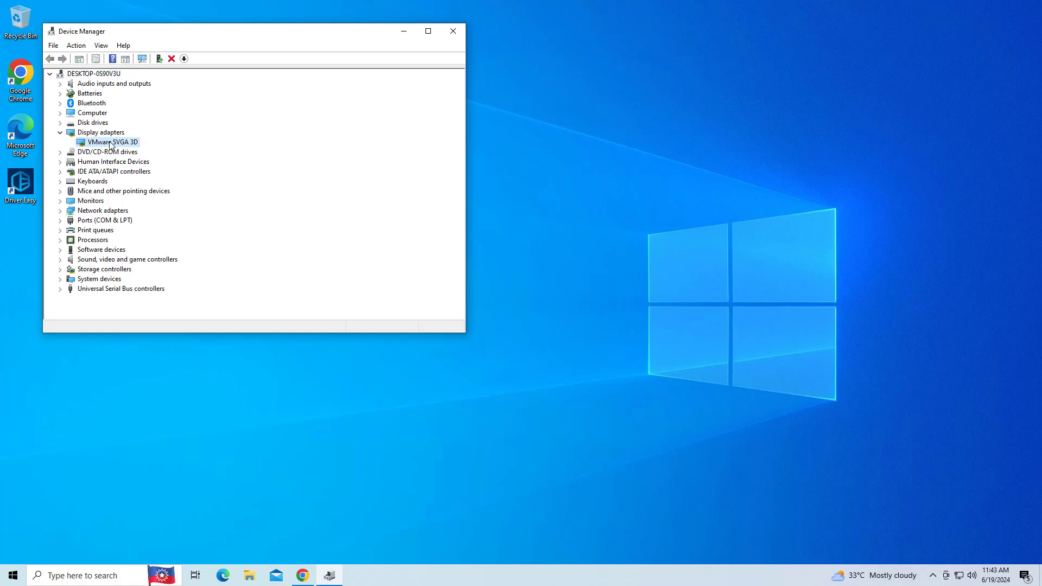
pyautogui.rightClick(113, 142)
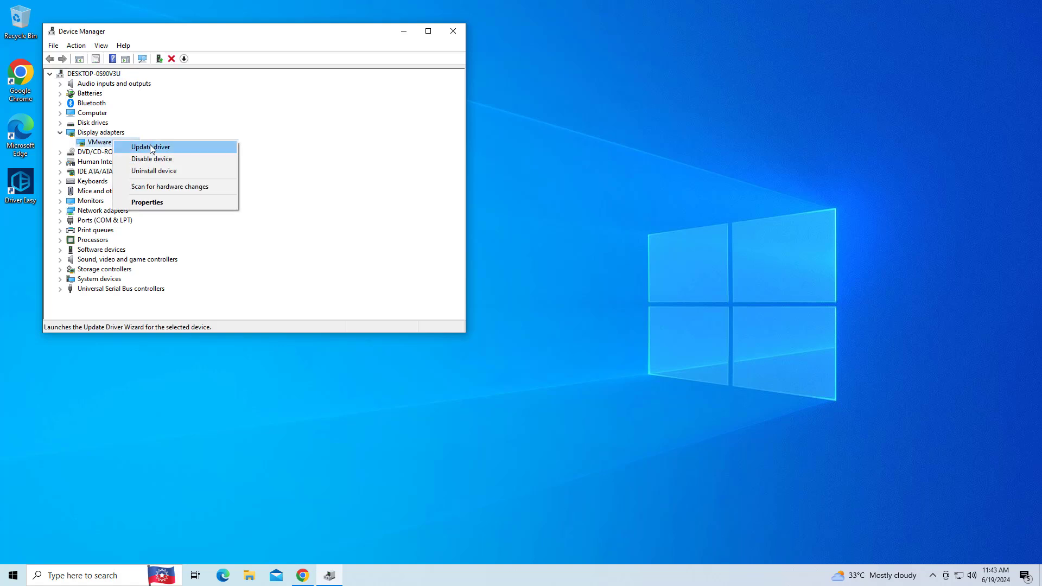
pyautogui.click(962, 570)
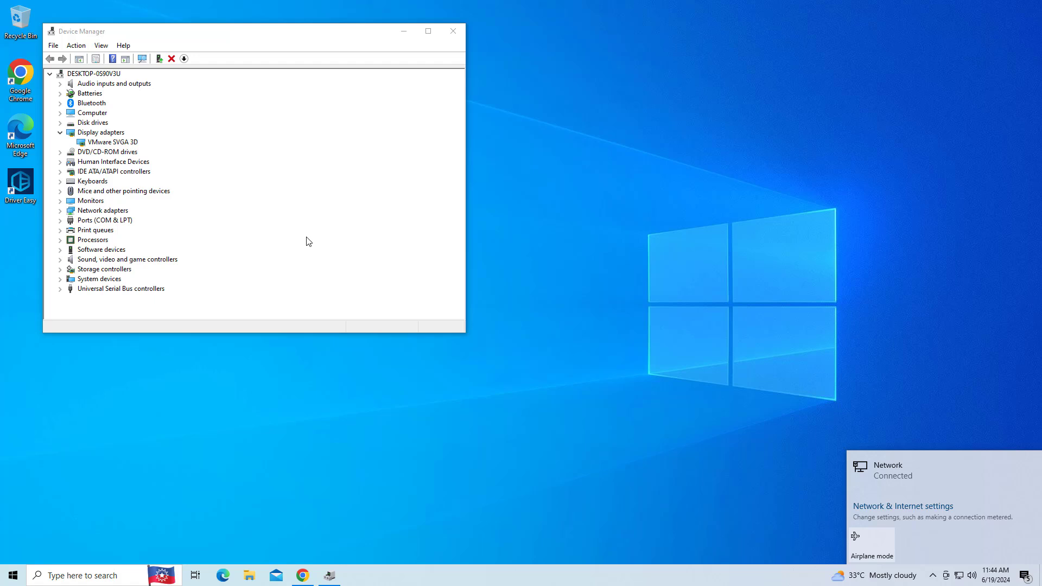
pyautogui.click(132, 142)
pyautogui.rightClick(132, 142)
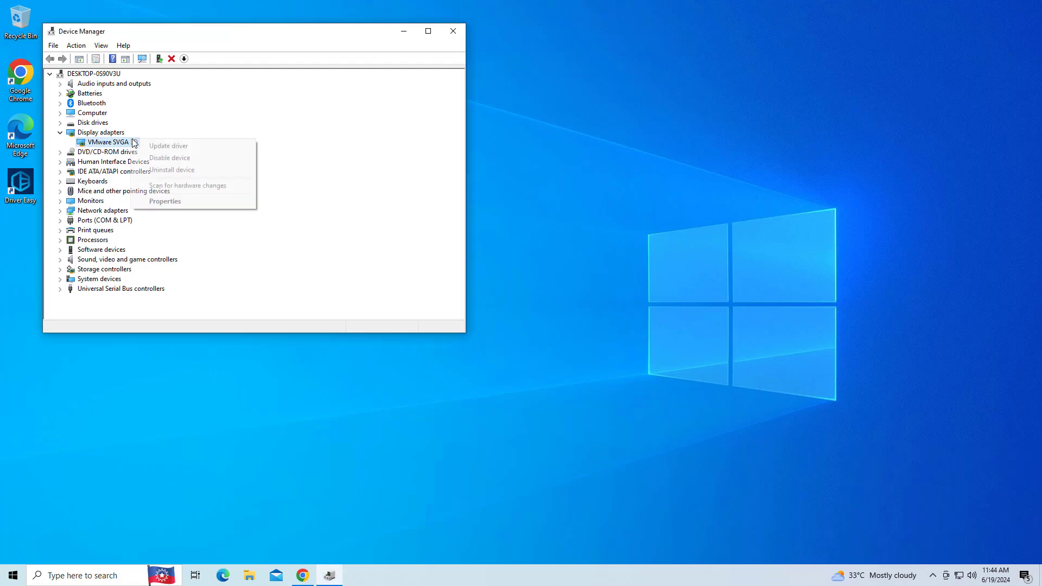
# Step: Update the VMware SVGA 3D driver automatically, dismiss the result, and exit Device Manager
pyautogui.click(180, 145)
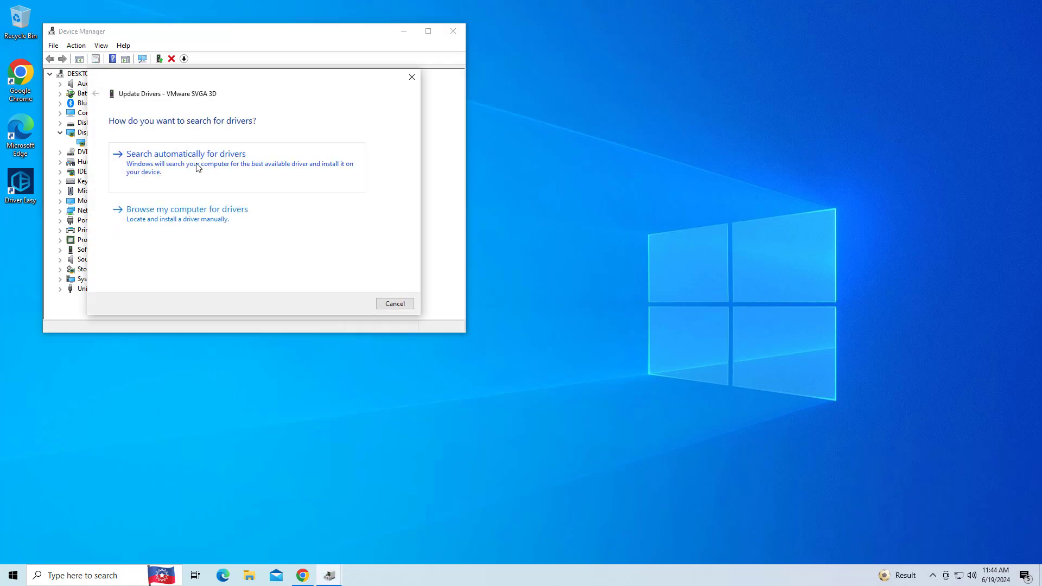
pyautogui.click(200, 162)
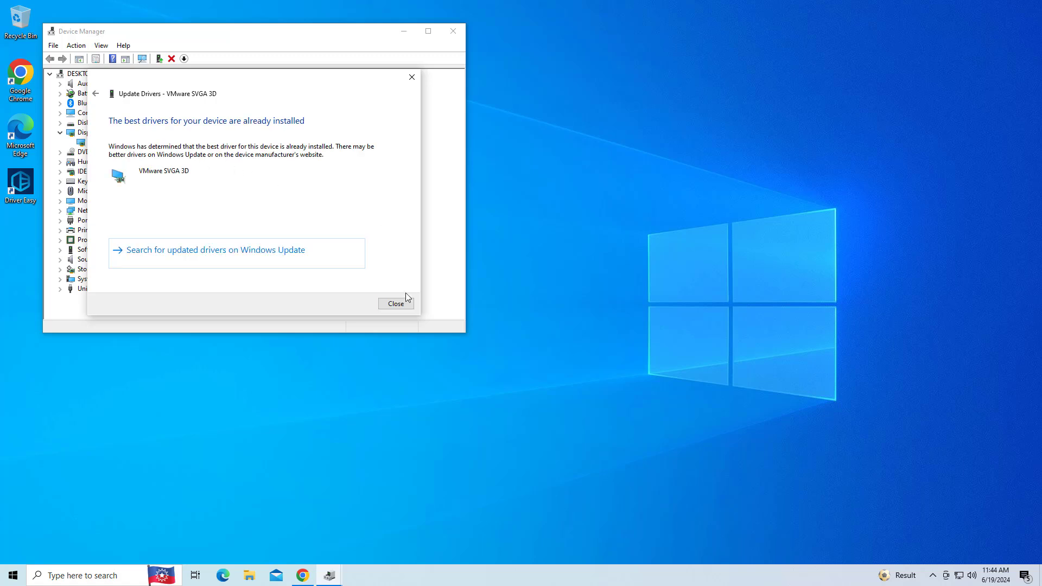
pyautogui.click(400, 306)
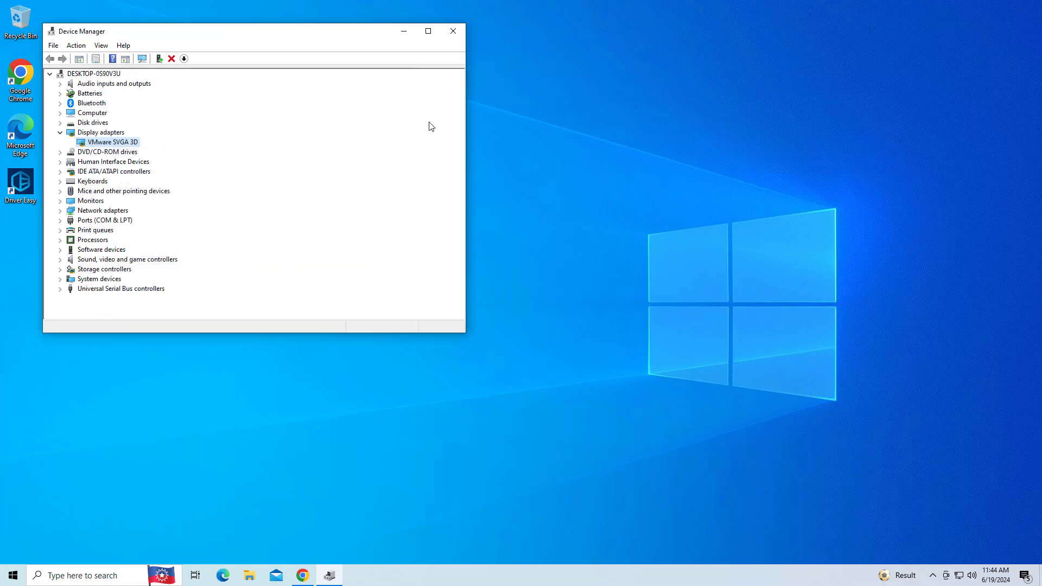
pyautogui.click(464, 30)
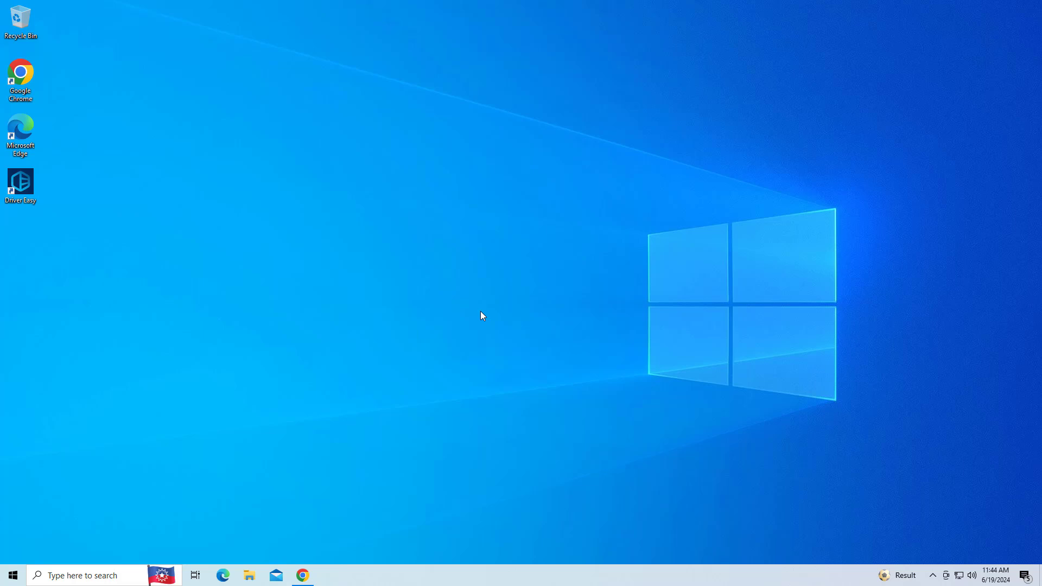